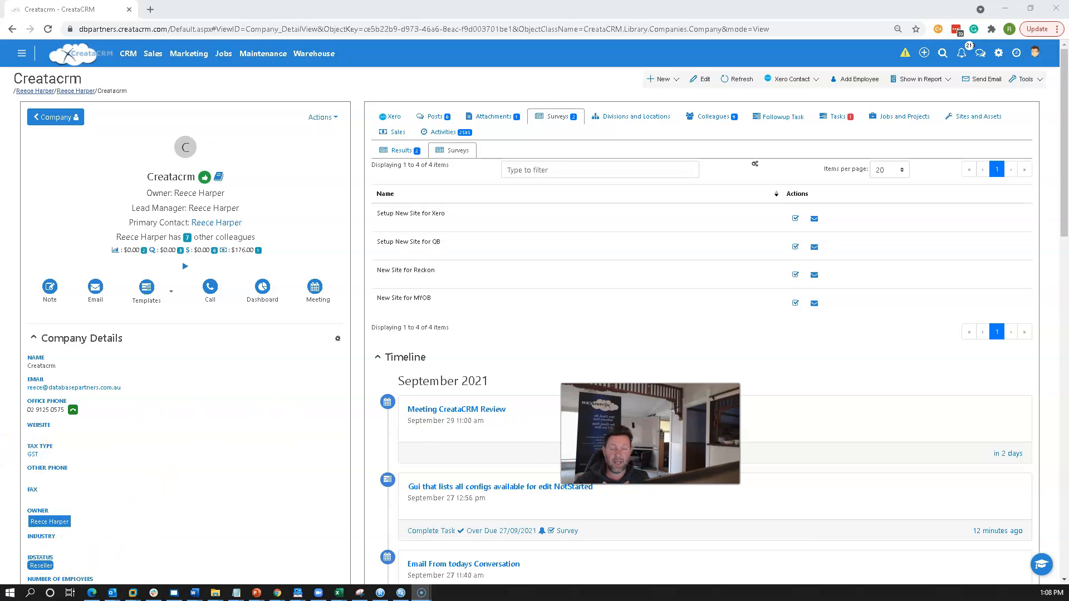
- Review the company's survey results and available surveys, then preview the New Site for MYOB survey email without sending it
{"action": "left_click", "coordinate": [403, 156]}
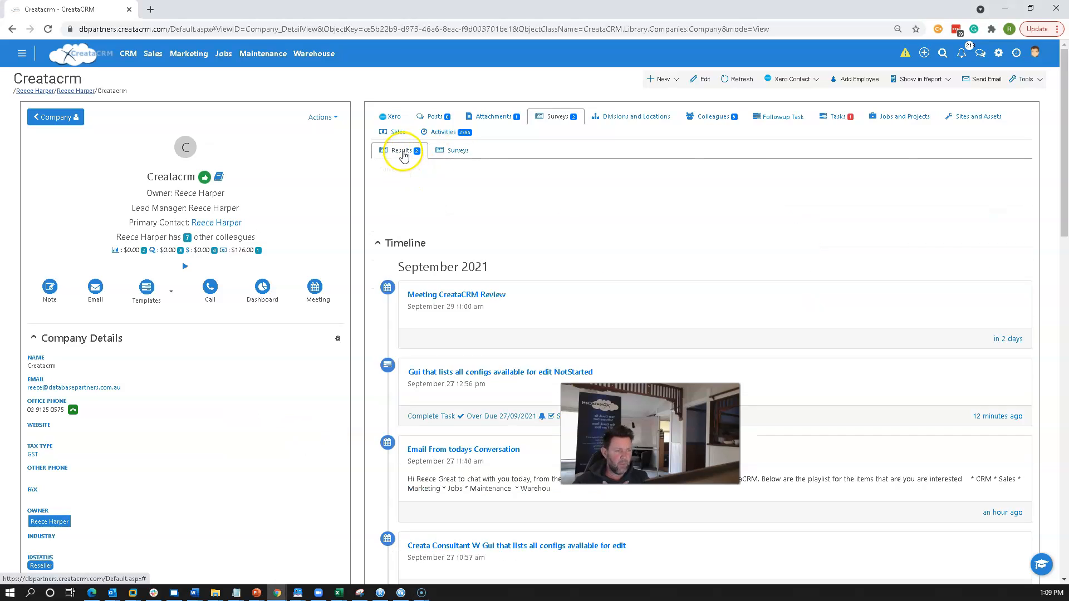
{"action": "left_click", "coordinate": [442, 151]}
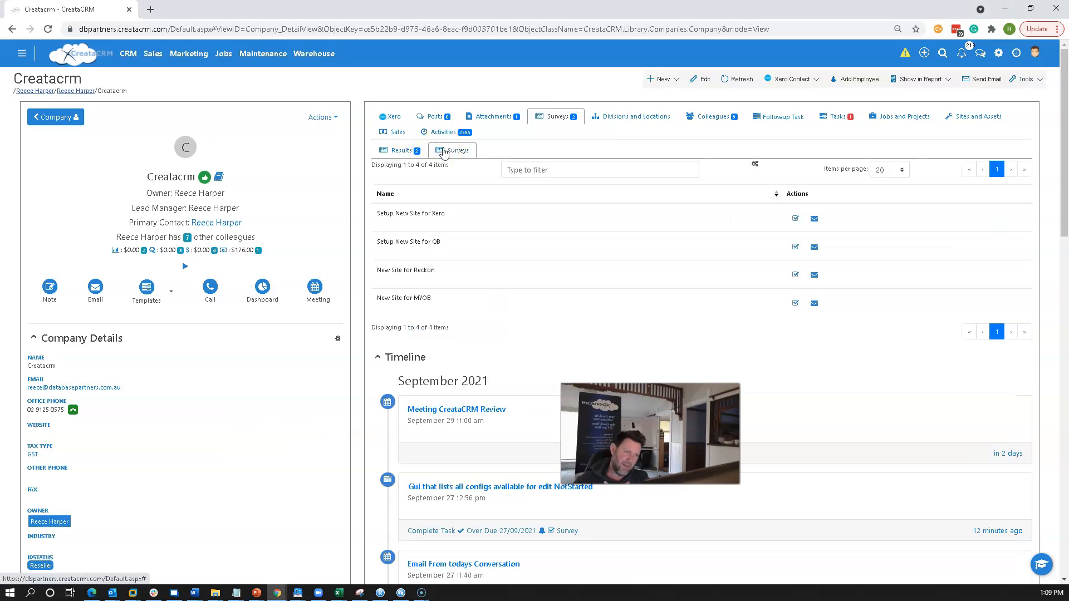
{"action": "left_click", "coordinate": [411, 156]}
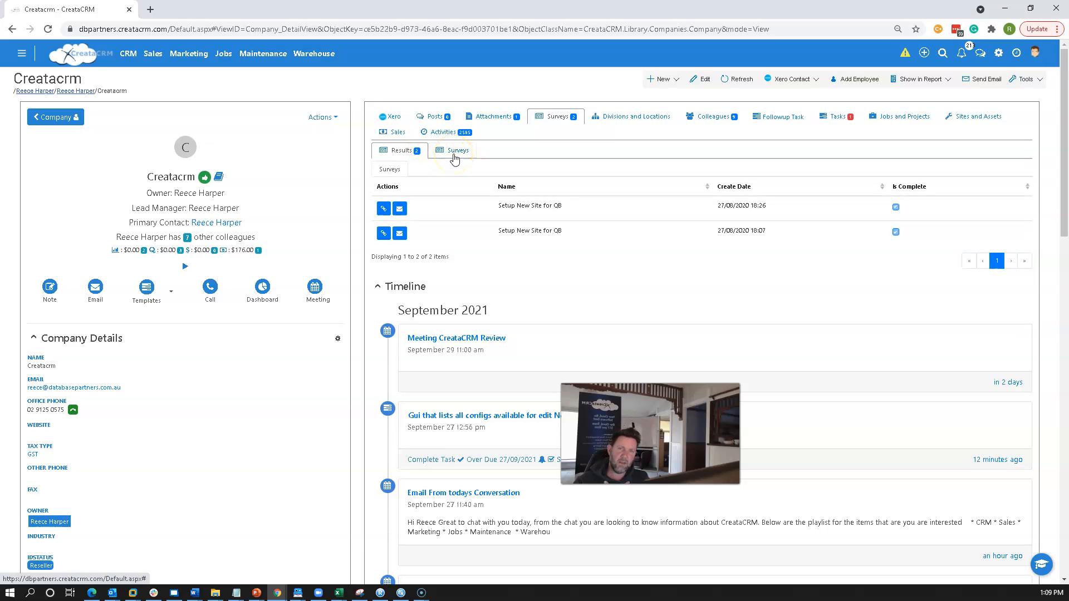
{"action": "left_click", "coordinate": [454, 157]}
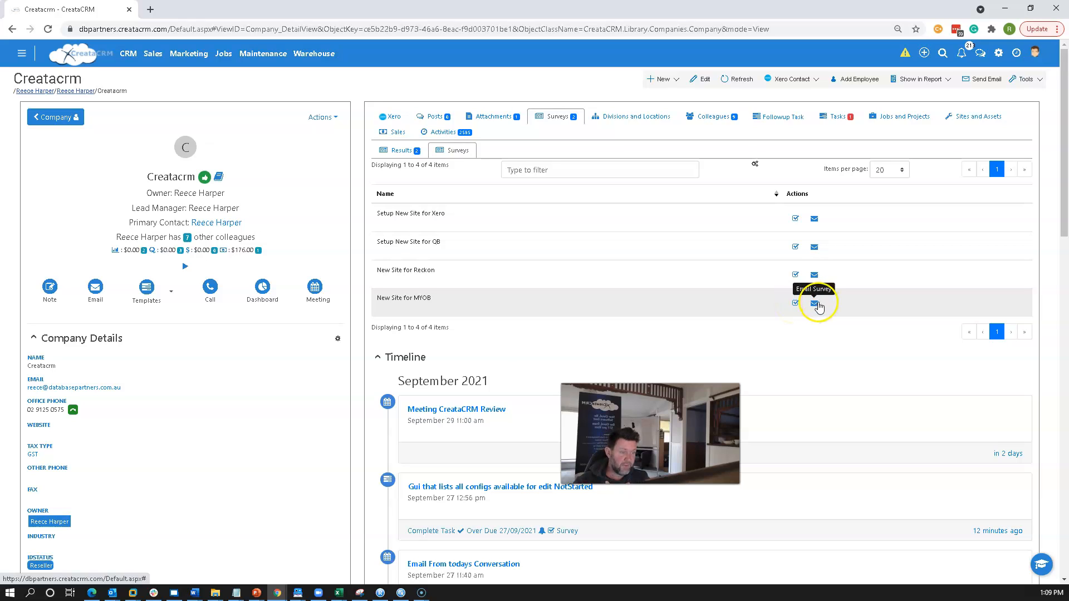
{"action": "left_click", "coordinate": [815, 305]}
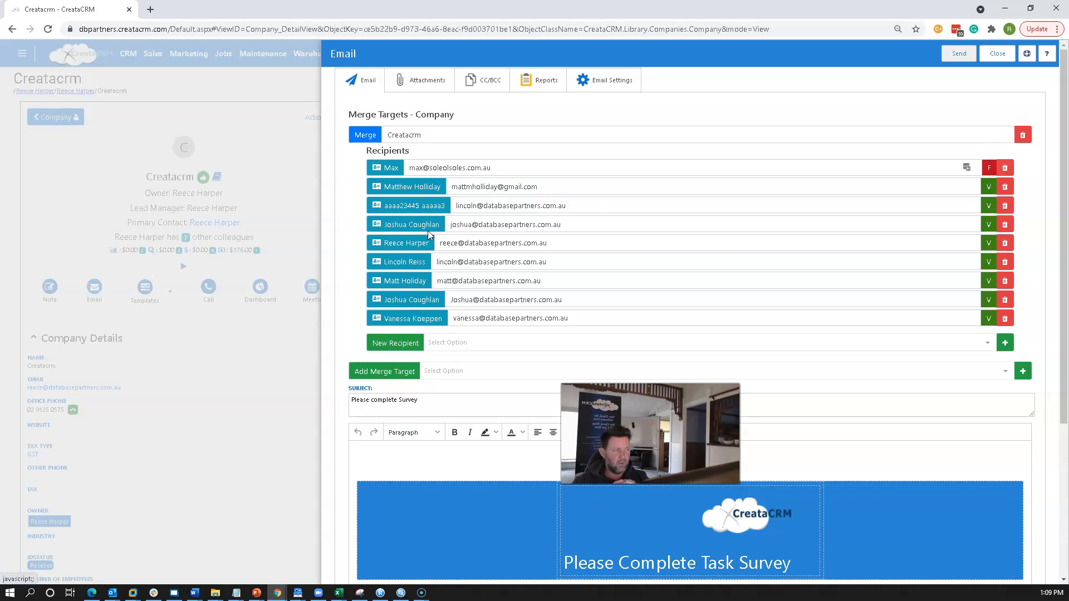
{"action": "left_click", "coordinate": [998, 55]}
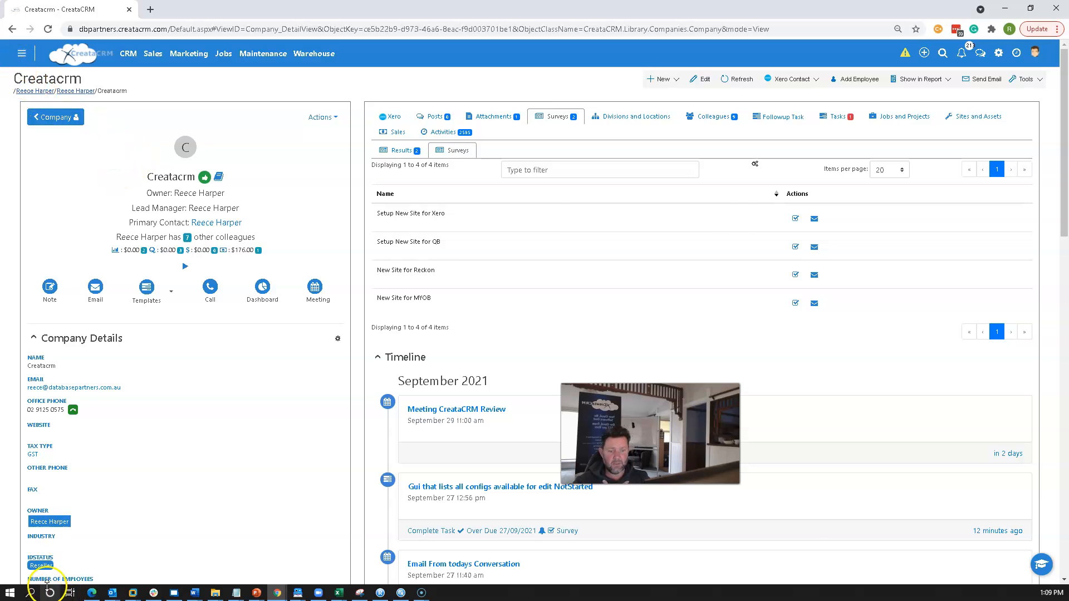
- Open the list of surveys from the developer settings
{"action": "left_click", "coordinate": [998, 55]}
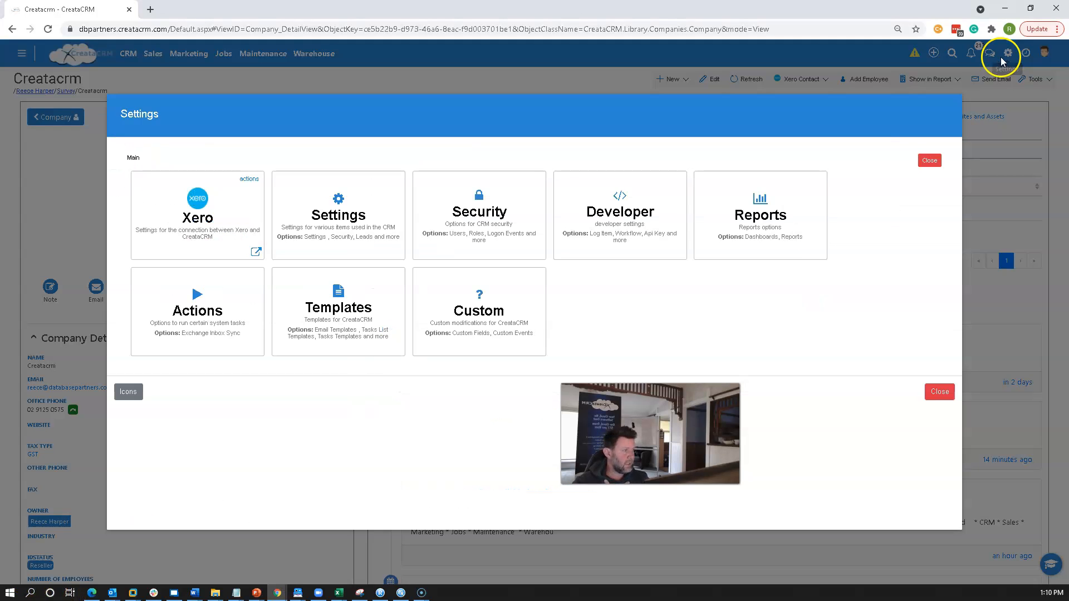
{"action": "left_click", "coordinate": [612, 220]}
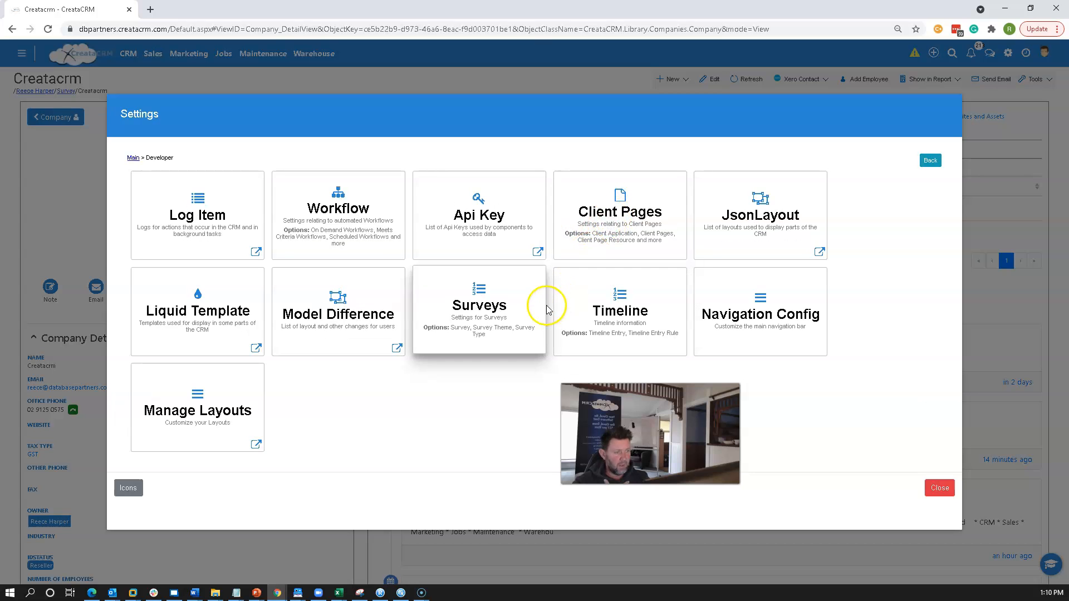
{"action": "left_click", "coordinate": [488, 300]}
{"action": "left_click", "coordinate": [200, 215]}
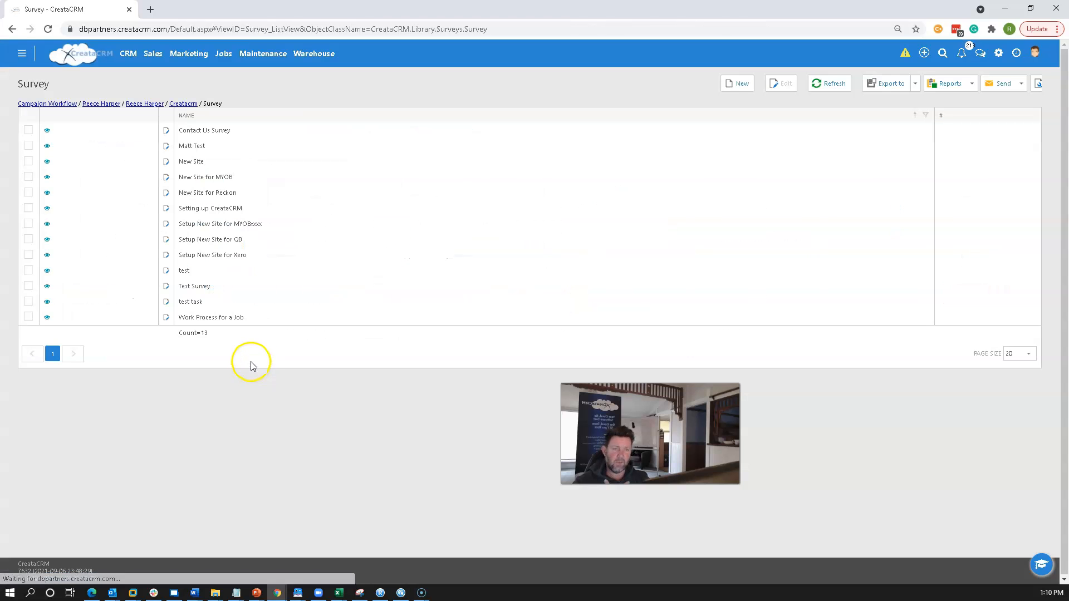
- Create and save a new survey named Test with the survey type Contact
{"action": "left_click", "coordinate": [740, 85]}
{"action": "left_click", "coordinate": [83, 157]}
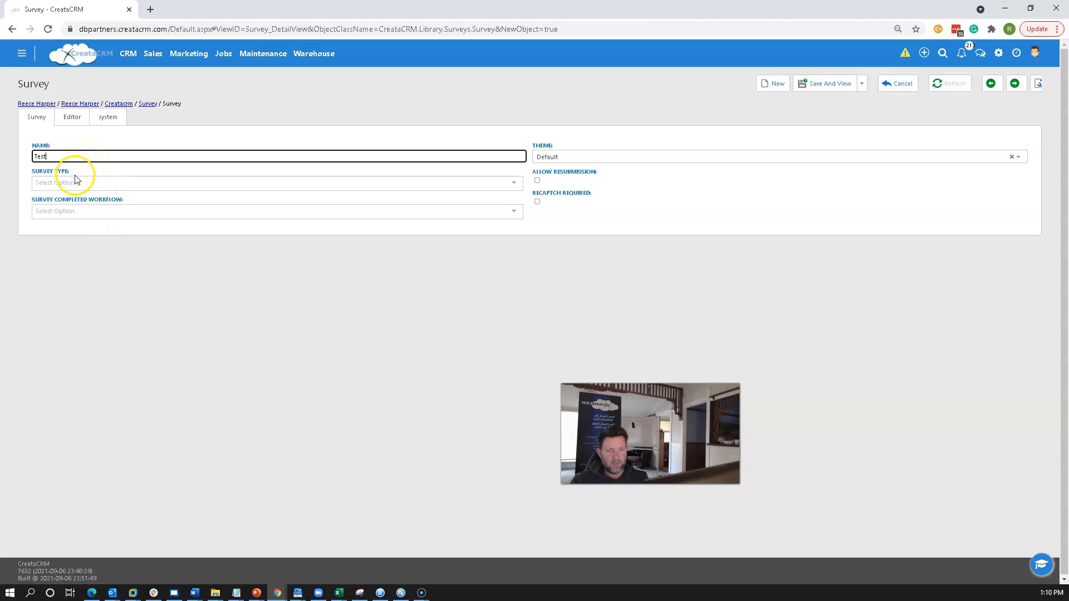
{"action": "left_click", "coordinate": [76, 181]}
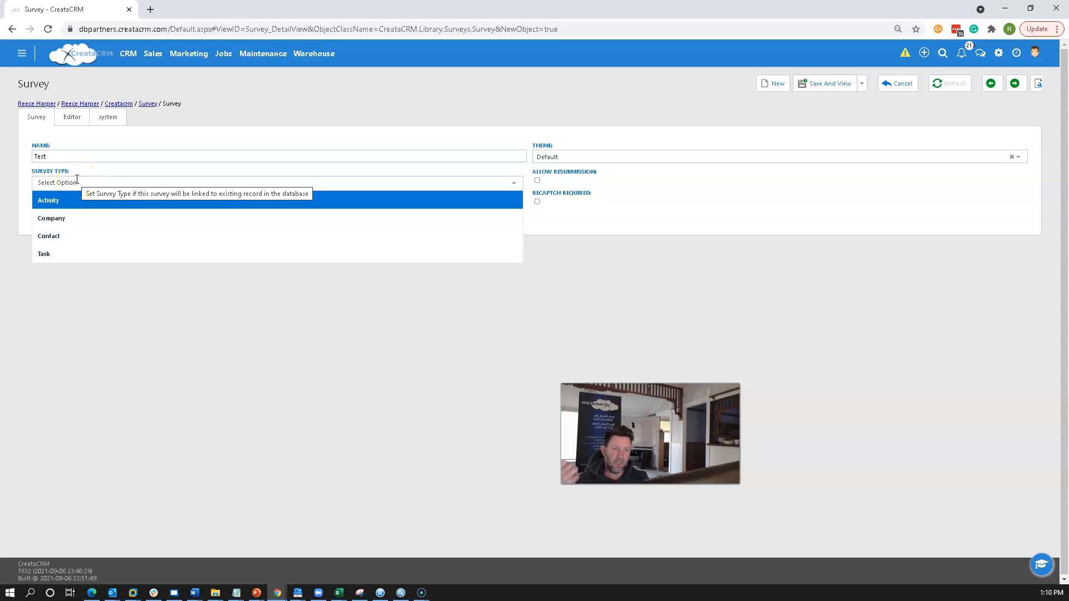
{"action": "left_click", "coordinate": [85, 240]}
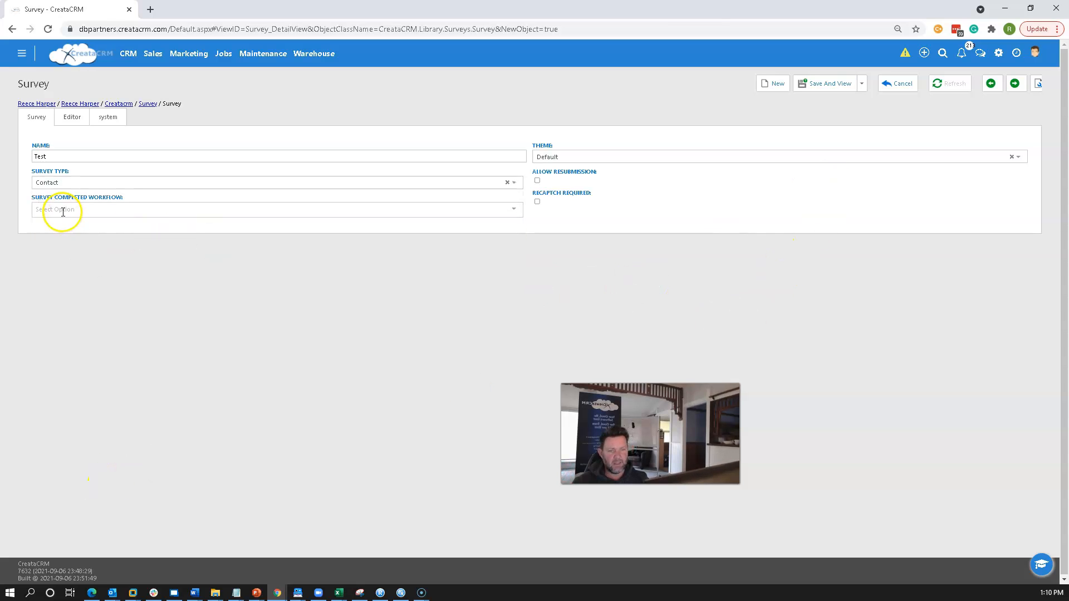
{"action": "left_click", "coordinate": [827, 84]}
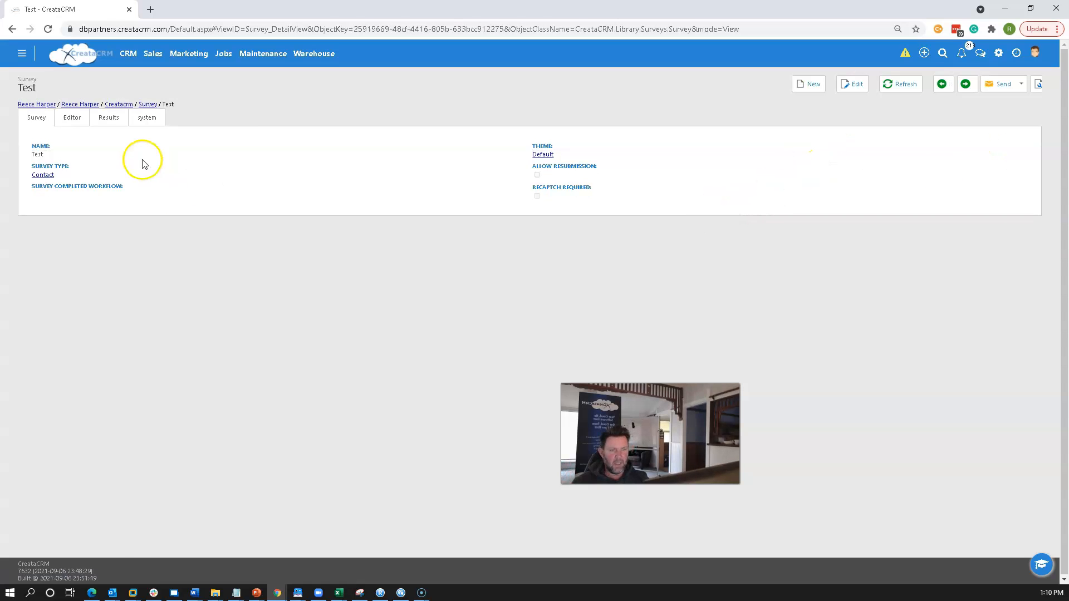
- Add a Single Input question to the Test survey's design, titled "What did you think of our Service"
{"action": "left_click", "coordinate": [72, 118]}
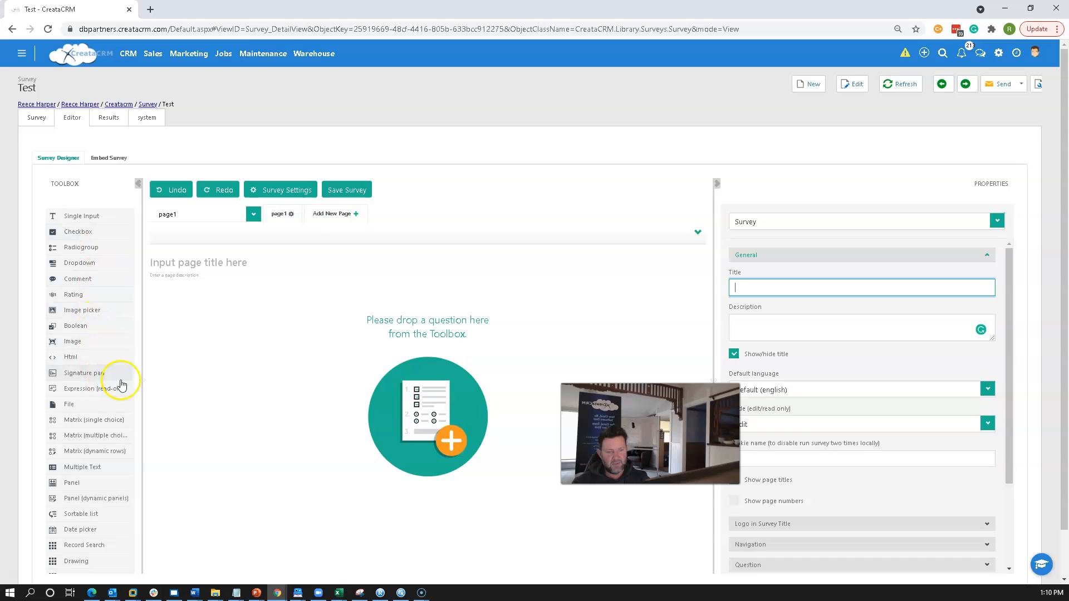
{"action": "left_click_drag", "start_coordinate": [142, 362], "coordinate": [189, 365]}
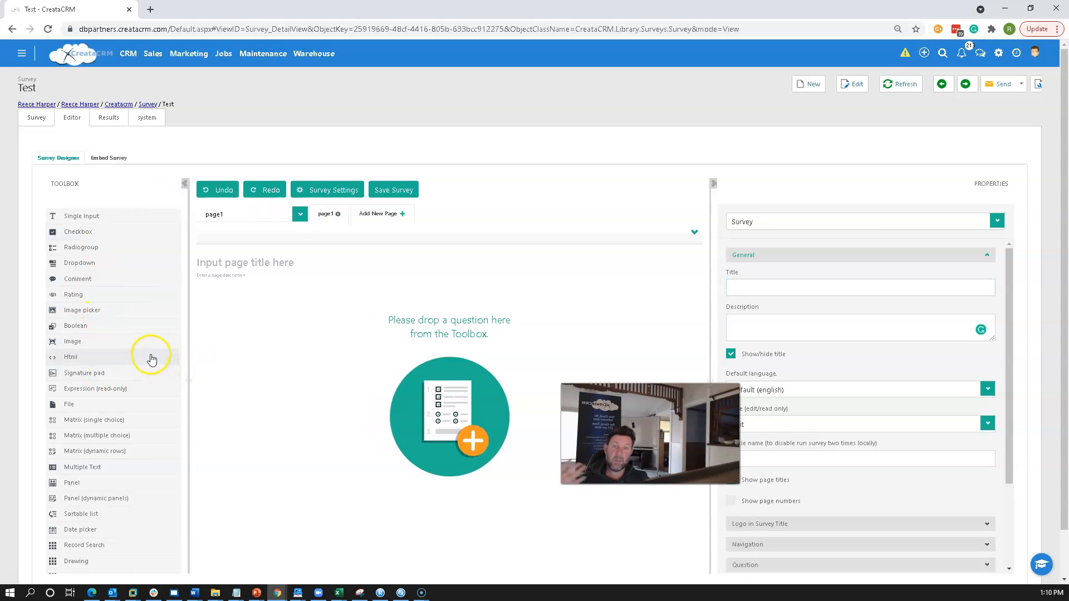
{"action": "left_click_drag", "start_coordinate": [101, 217], "coordinate": [310, 305]}
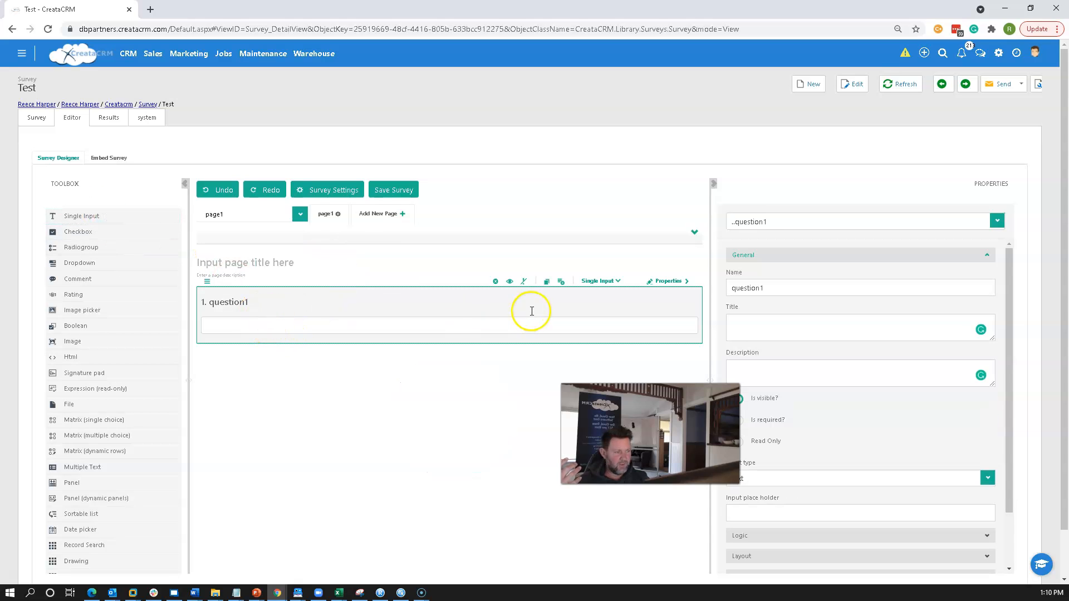
{"action": "left_click", "coordinate": [250, 302]}
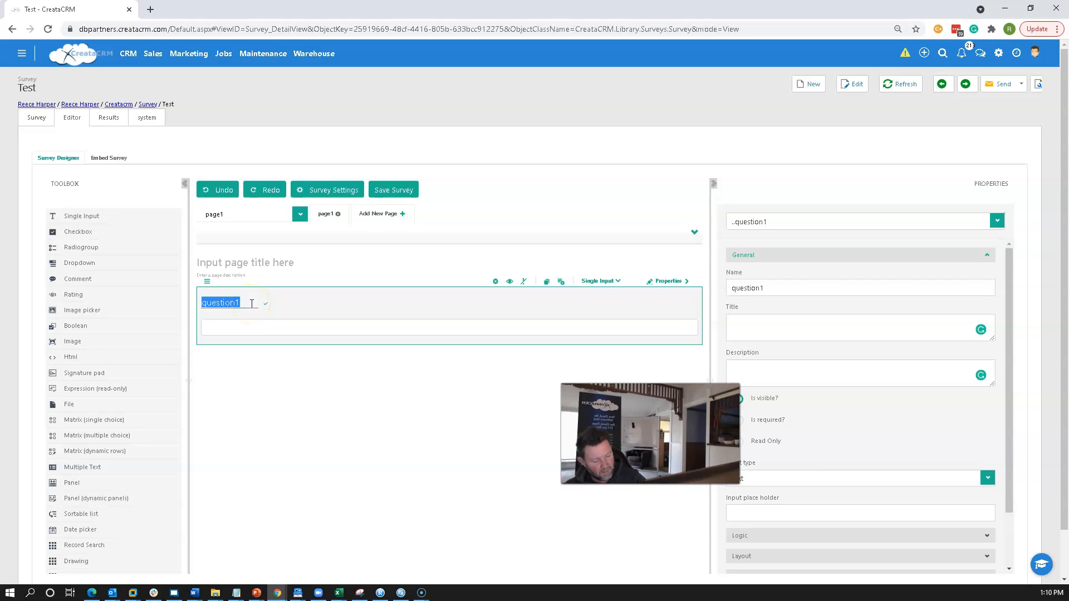
{"action": "type", "text": "W"}
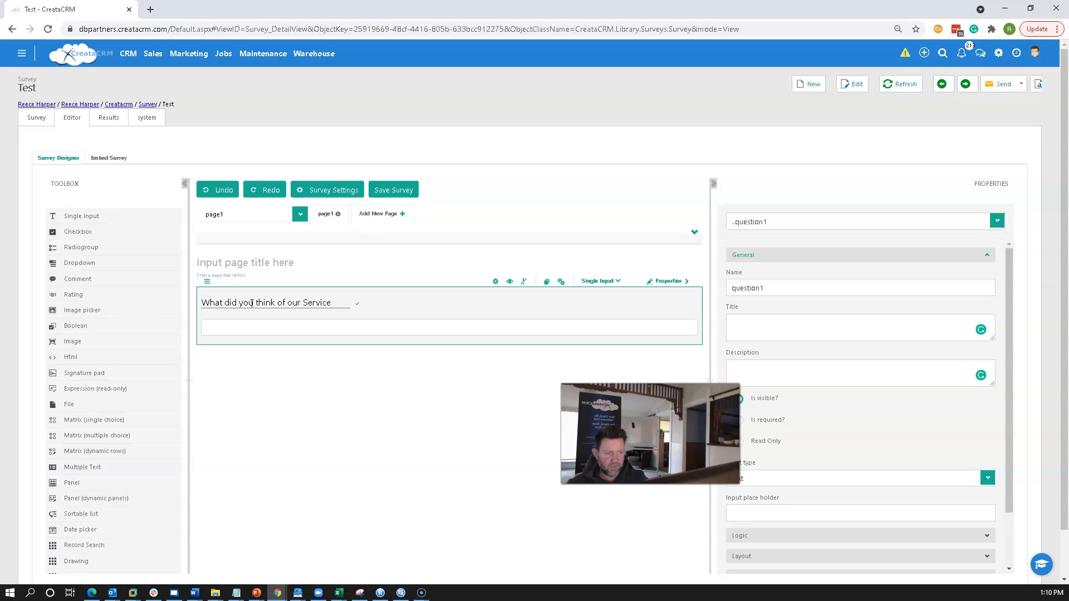
{"action": "left_click", "coordinate": [287, 377]}
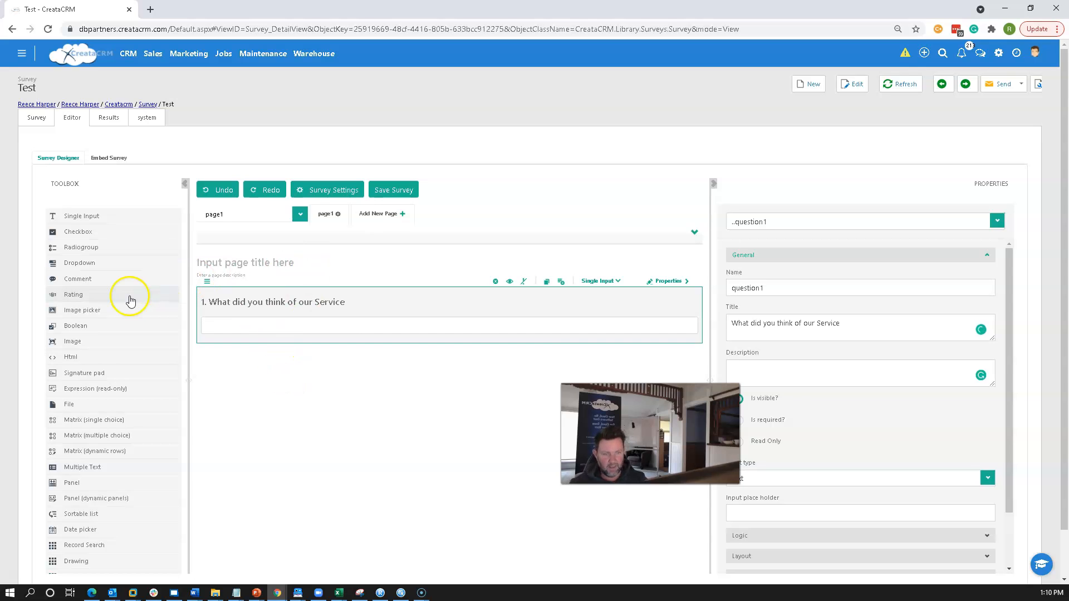
- Add a Radiogroup question below the first one, titled "What would you rate it"
{"action": "left_click_drag", "start_coordinate": [83, 247], "coordinate": [267, 387]}
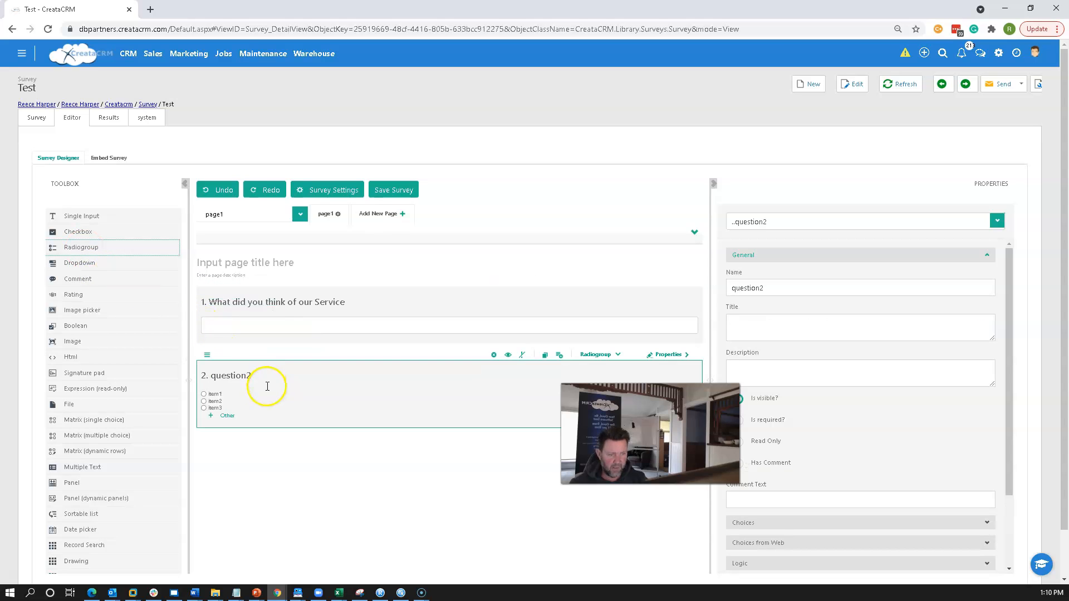
{"action": "left_click", "coordinate": [232, 377]}
{"action": "type", "text": "What would you ra"}
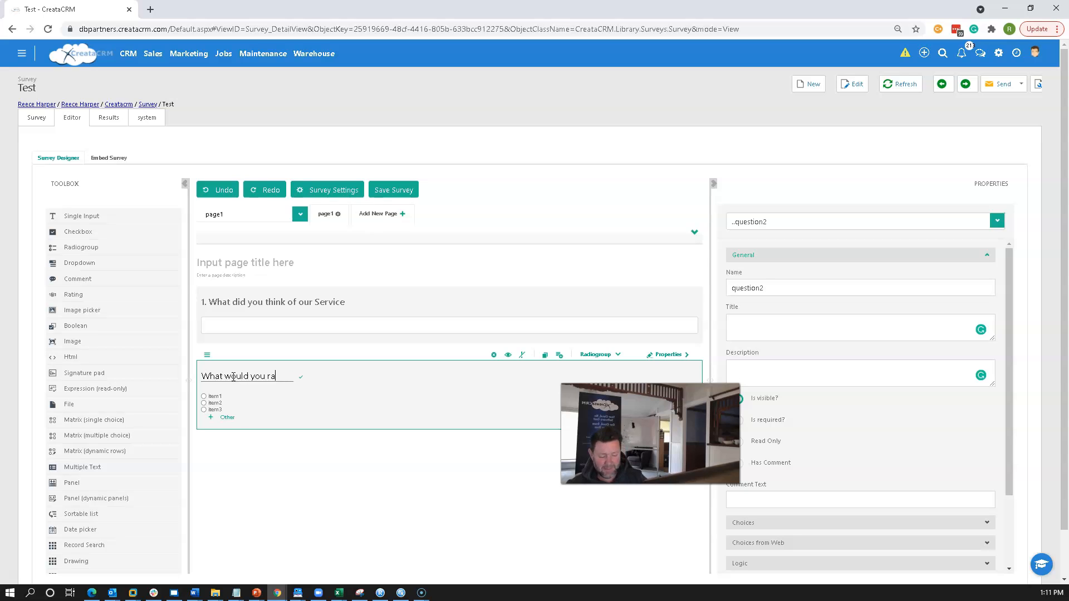
{"action": "type", "text": "te it"}
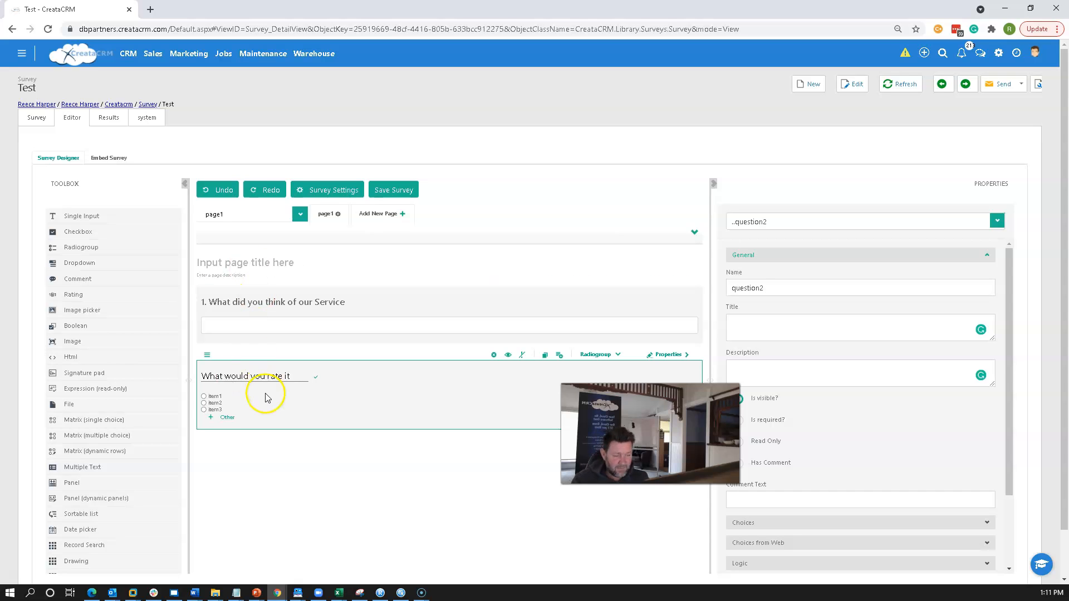
- Name the three choices of the Radiogroup question Good, Bad and Great, in that order
{"action": "left_click", "coordinate": [215, 396]}
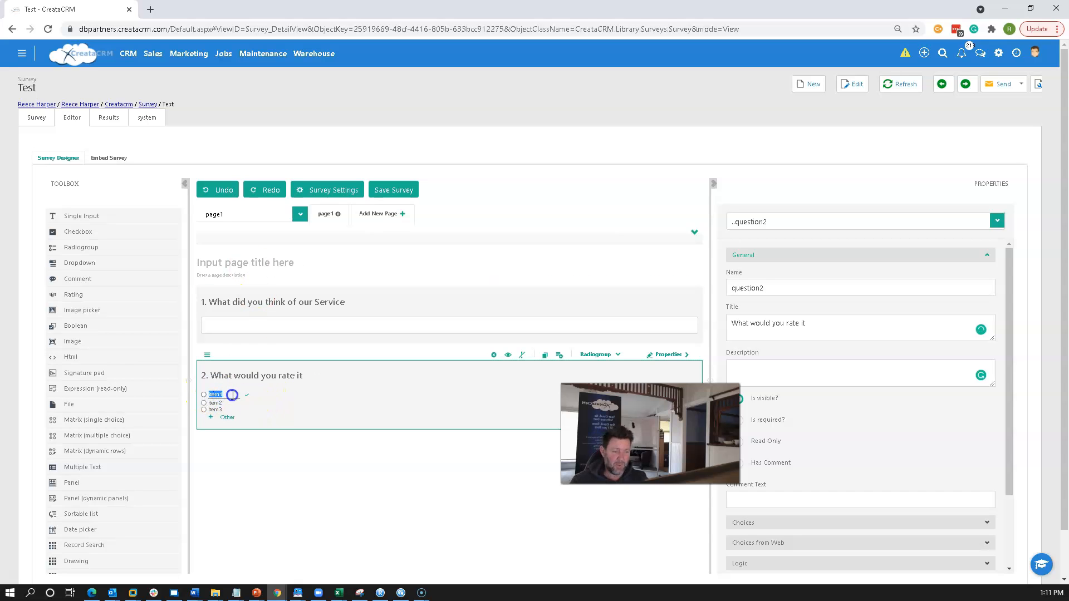
{"action": "type", "text": "Good"}
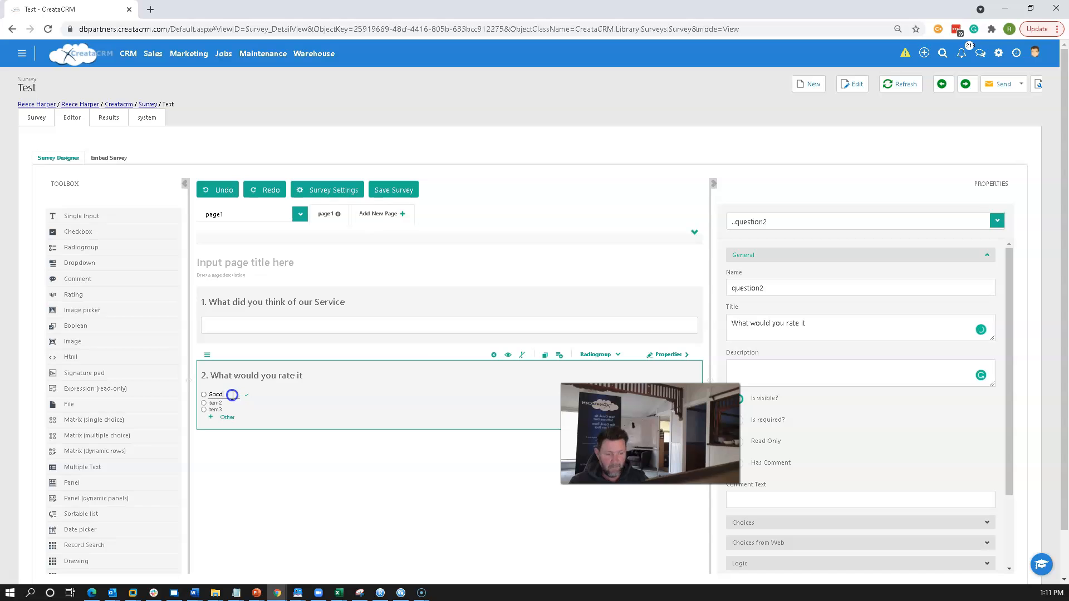
{"action": "key", "text": "Return"}
{"action": "left_click", "coordinate": [217, 401]}
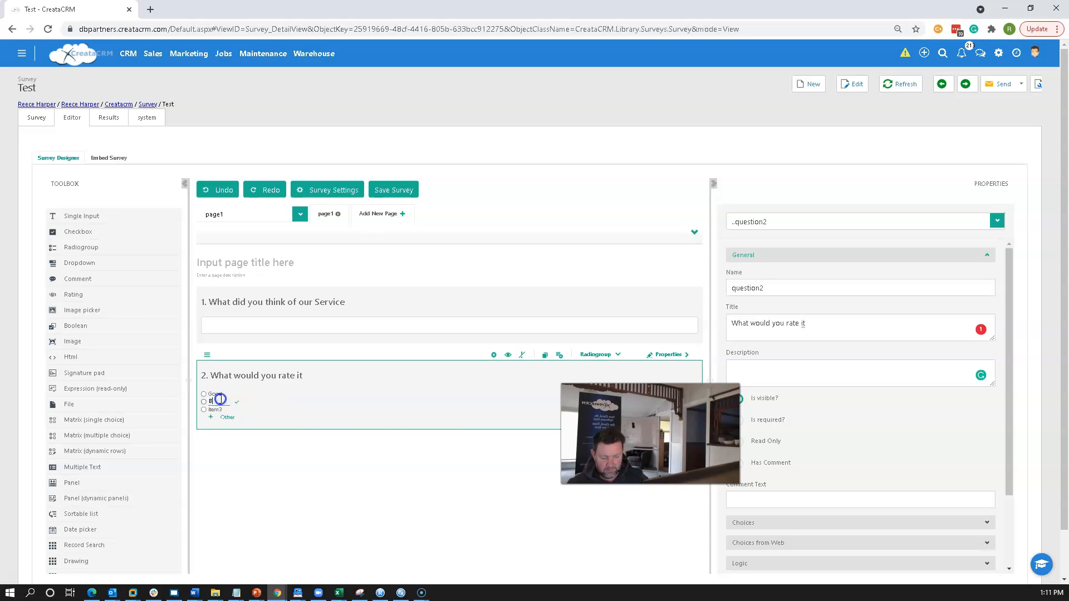
{"action": "type", "text": "Bad"}
{"action": "key", "text": "Return"}
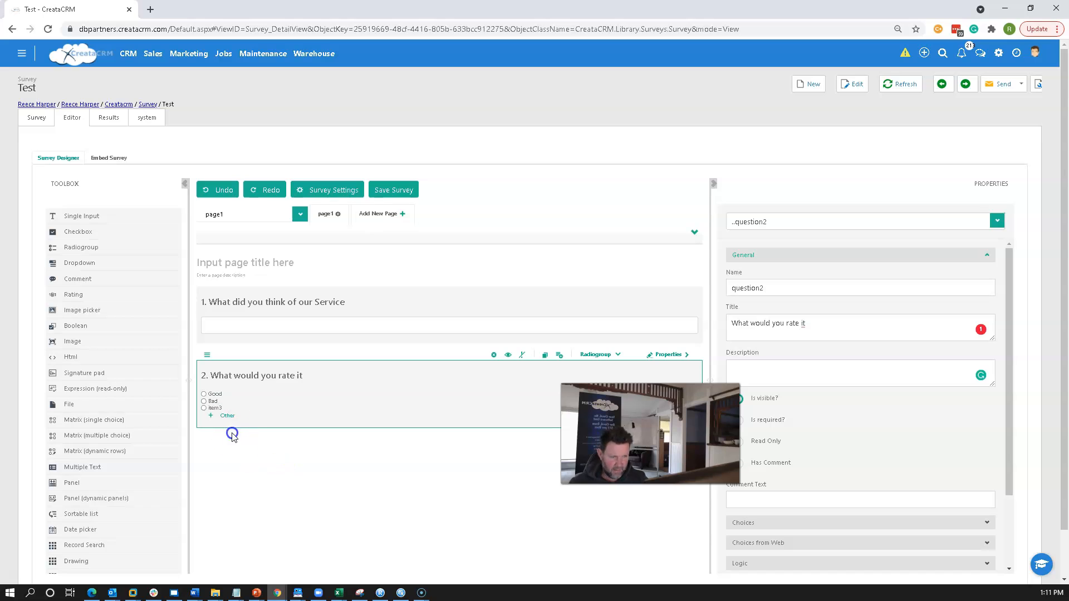
{"action": "left_click", "coordinate": [215, 408]}
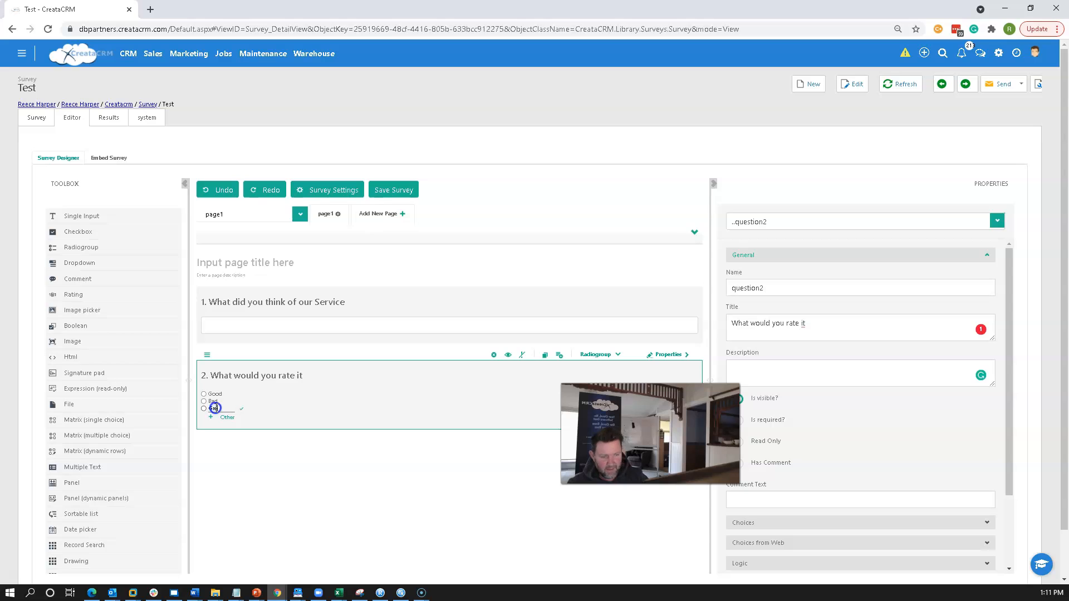
{"action": "type", "text": "Great"}
{"action": "key", "text": "Return"}
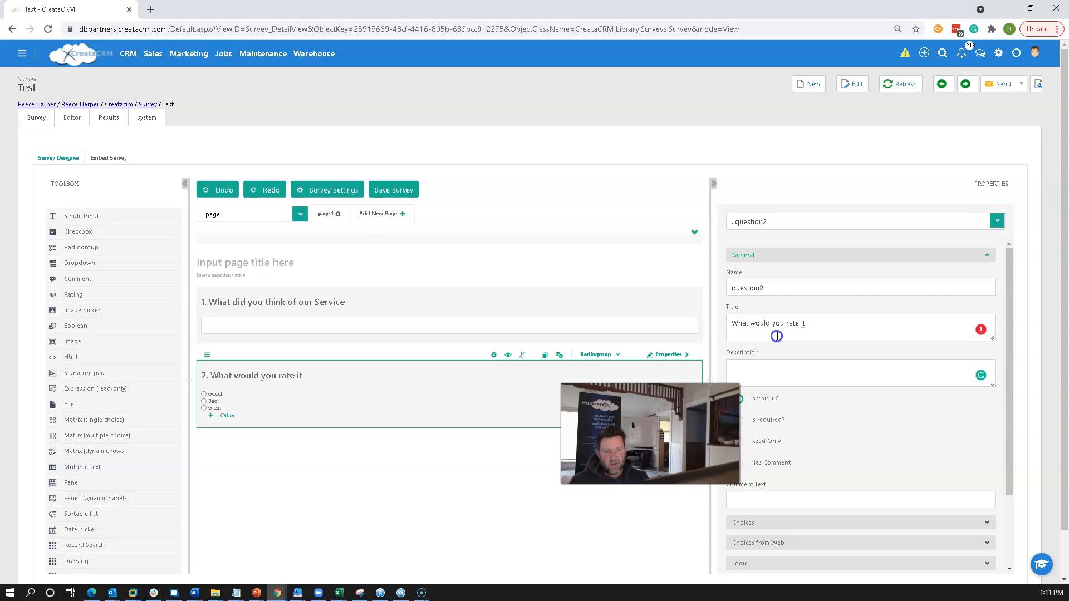
- Save the survey design with its two questions
{"action": "scroll", "coordinate": [293, 413], "scroll_direction": "down", "scroll_amount": 2}
{"action": "scroll", "coordinate": [341, 410], "scroll_direction": "up", "scroll_amount": 2}
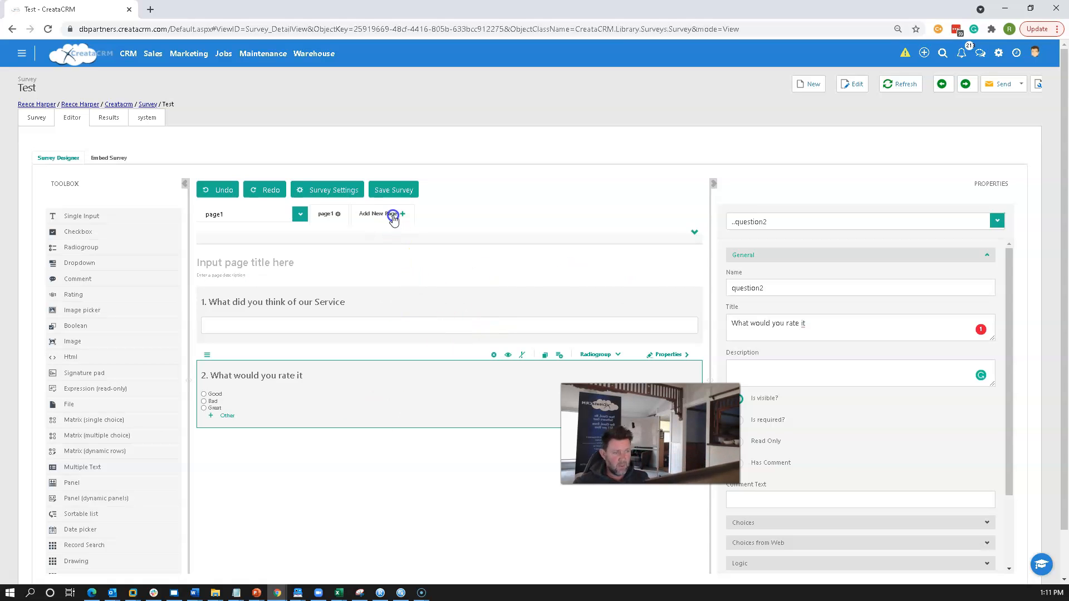
{"action": "left_click", "coordinate": [394, 190]}
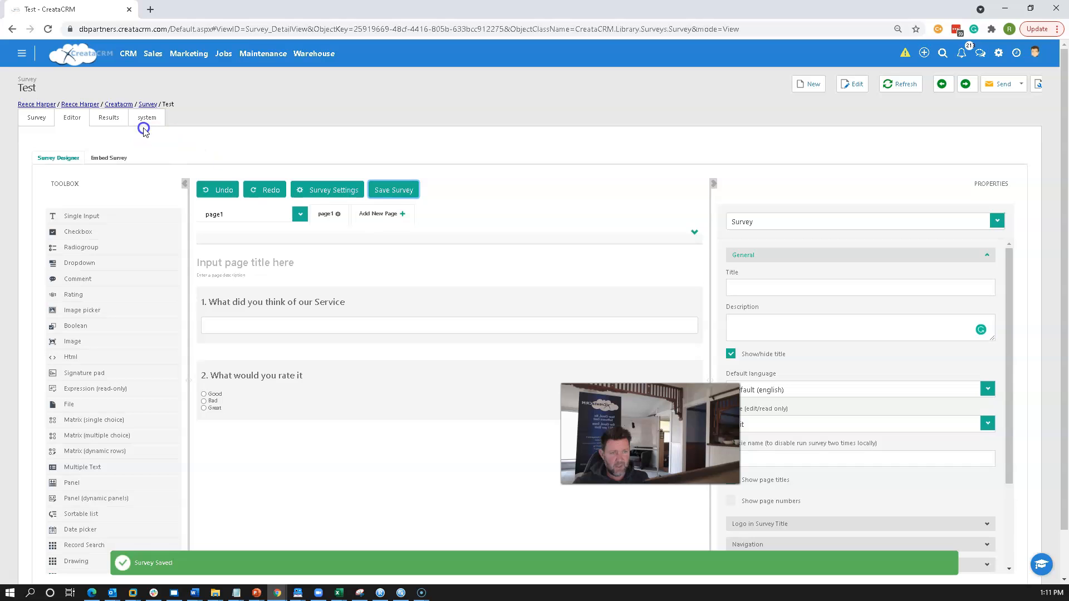
- Open the contact's record and bring up the surveys available for that contact
{"action": "left_click", "coordinate": [123, 119]}
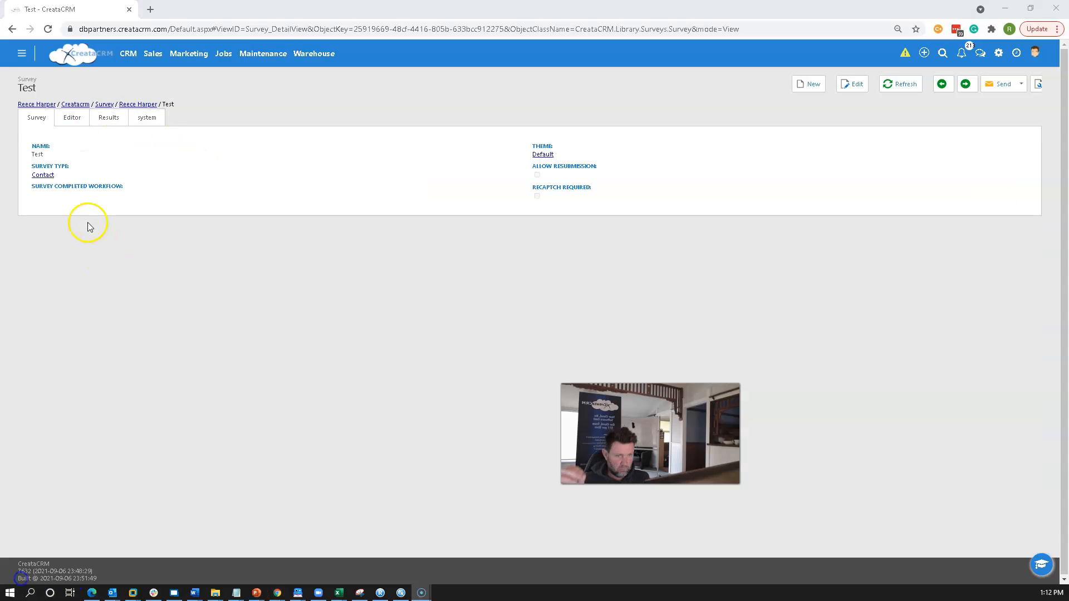
{"action": "left_click", "coordinate": [128, 104]}
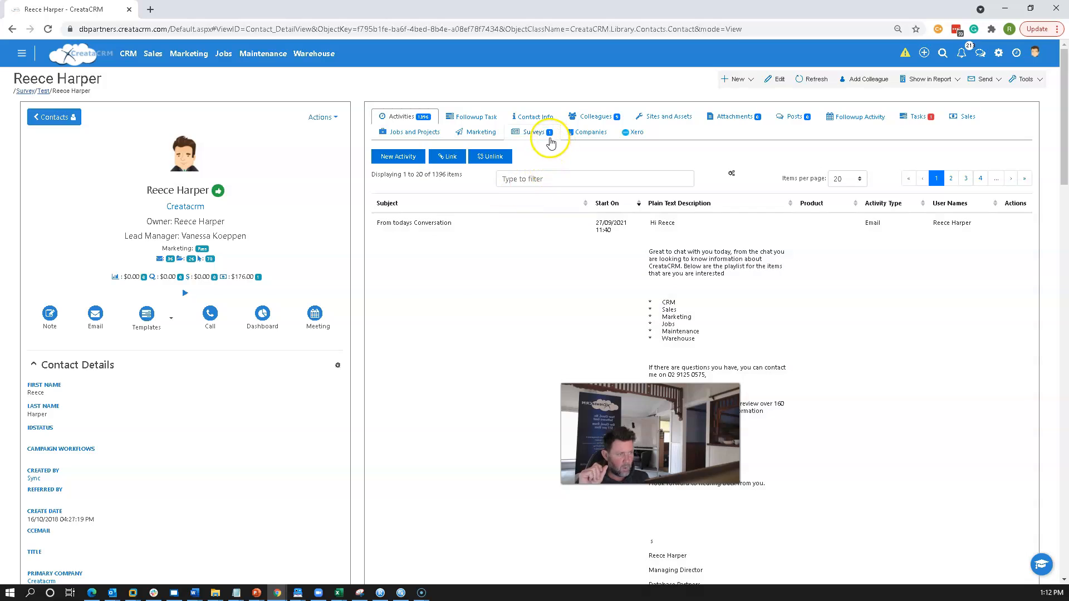
{"action": "left_click", "coordinate": [544, 135]}
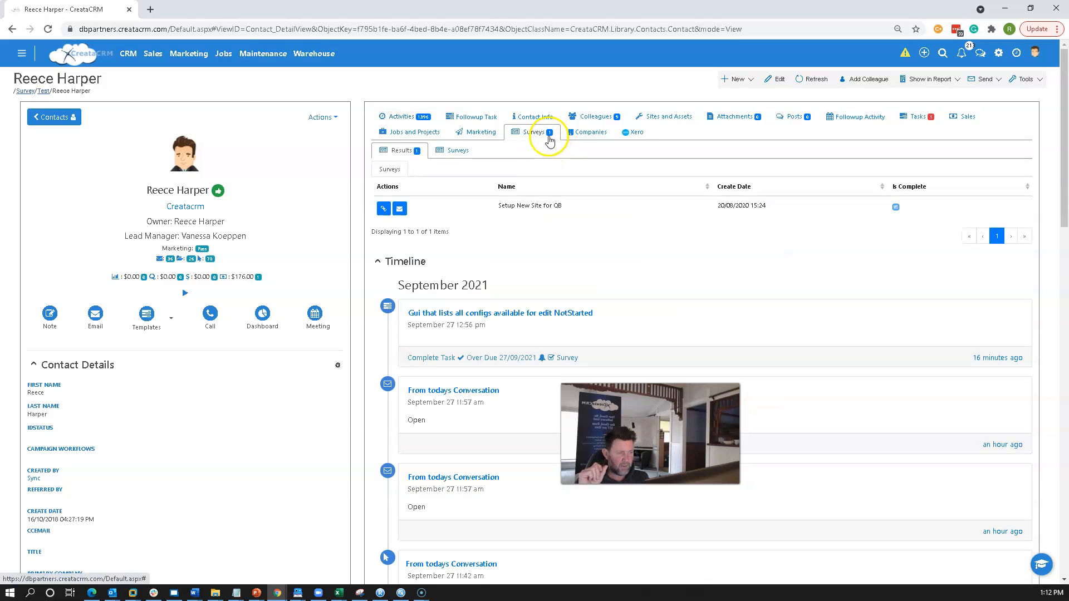
{"action": "left_click", "coordinate": [441, 158]}
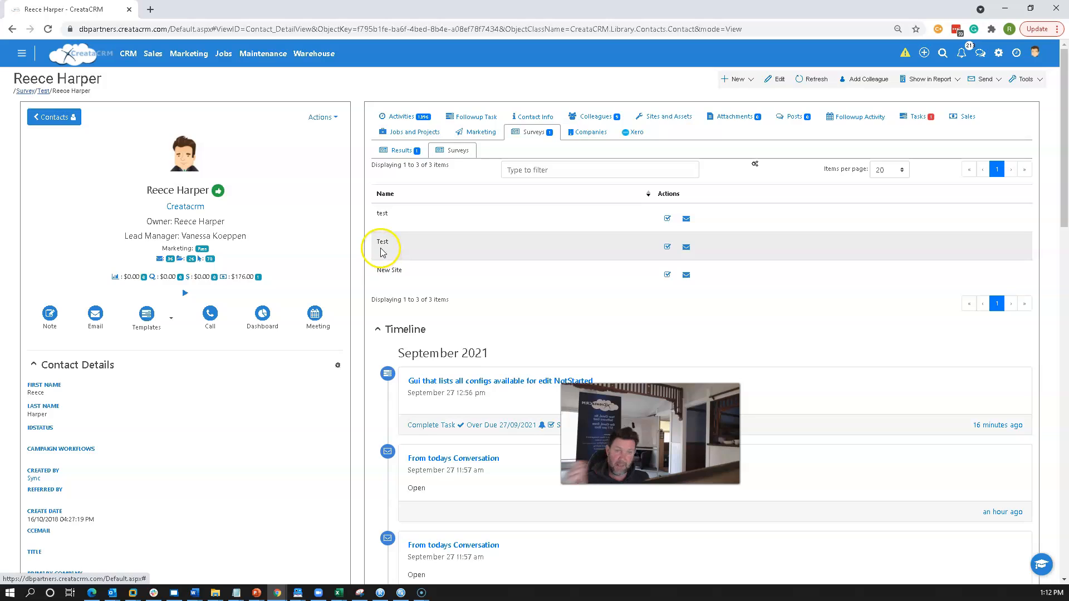
- Take the Test survey for the contact, answering "rewrewrwerewrewrew" and Good, then complete and close it
{"action": "left_click", "coordinate": [667, 249]}
{"action": "left_click", "coordinate": [337, 94]}
{"action": "left_click", "coordinate": [296, 136]}
{"action": "left_click", "coordinate": [322, 96]}
{"action": "type", "text": "xxxxxxxxxxxxxxxxxxxx"}
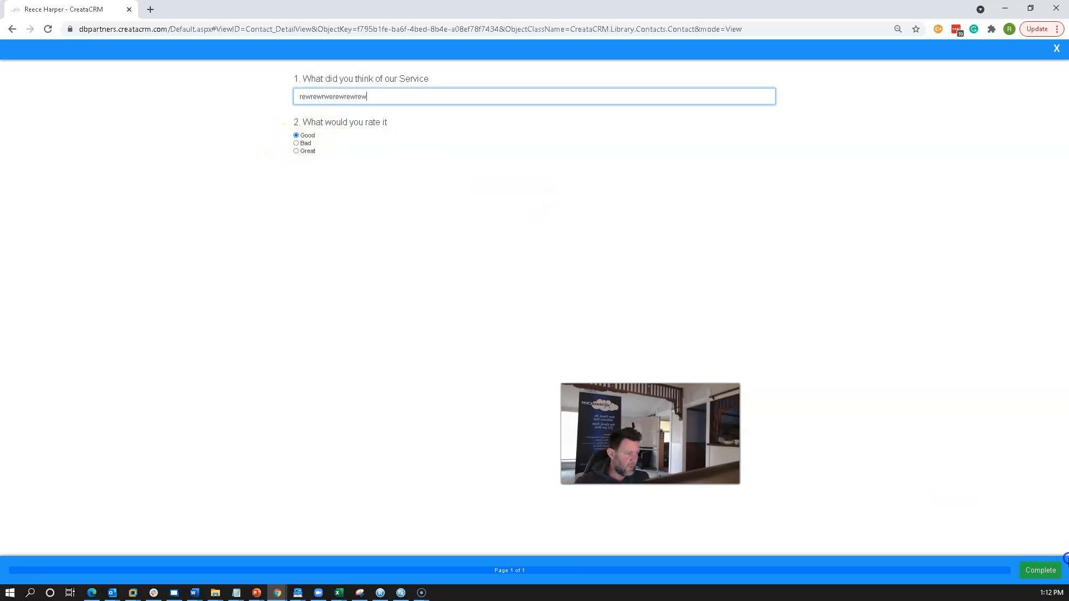
{"action": "left_click", "coordinate": [1041, 570]}
{"action": "left_click", "coordinate": [1056, 49]}
- Review the contact's completed Test survey result and compare the results with the available surveys
{"action": "left_click", "coordinate": [399, 150]}
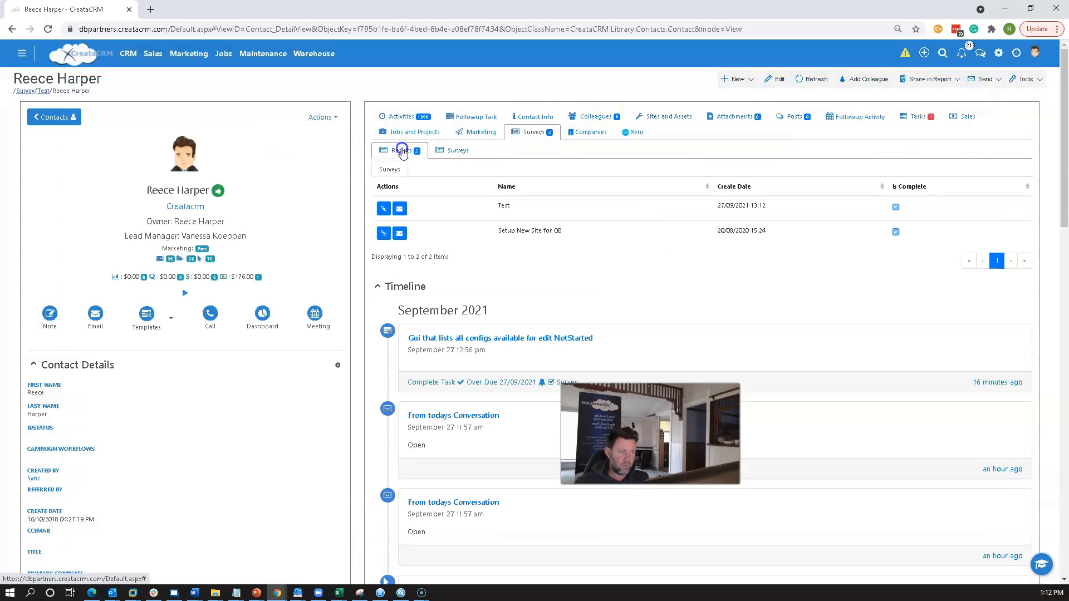
{"action": "left_click", "coordinate": [564, 211]}
{"action": "left_click", "coordinate": [1056, 48]}
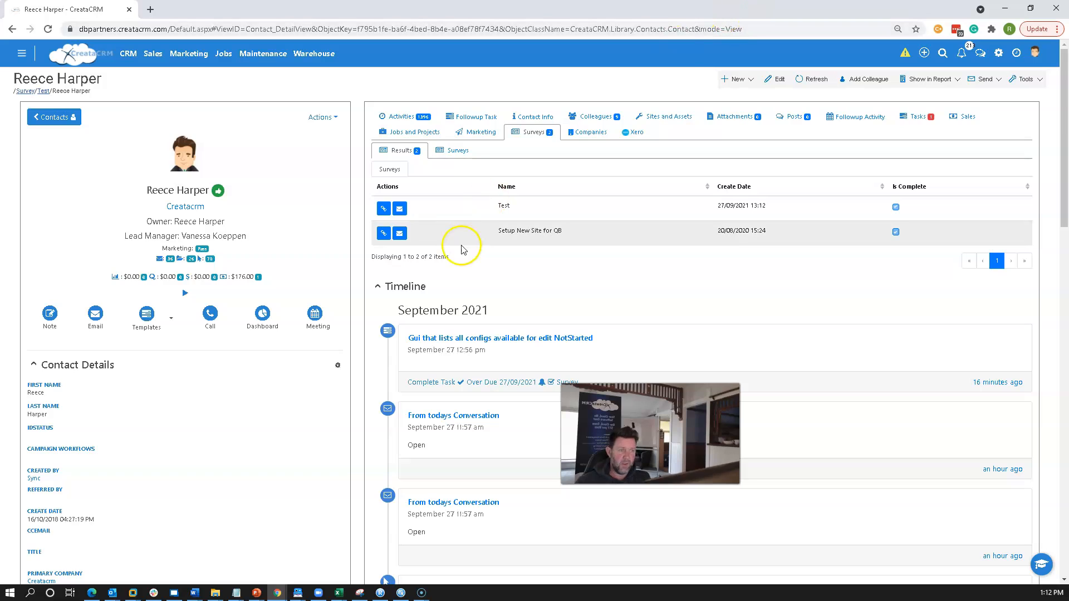
{"action": "left_click", "coordinate": [444, 158]}
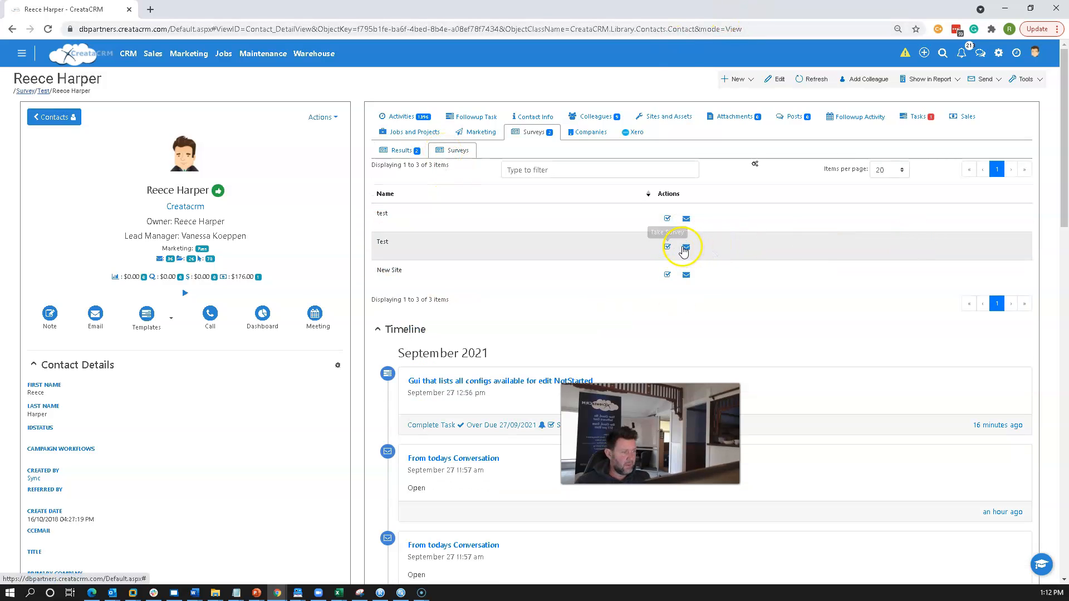
{"action": "left_click", "coordinate": [399, 153]}
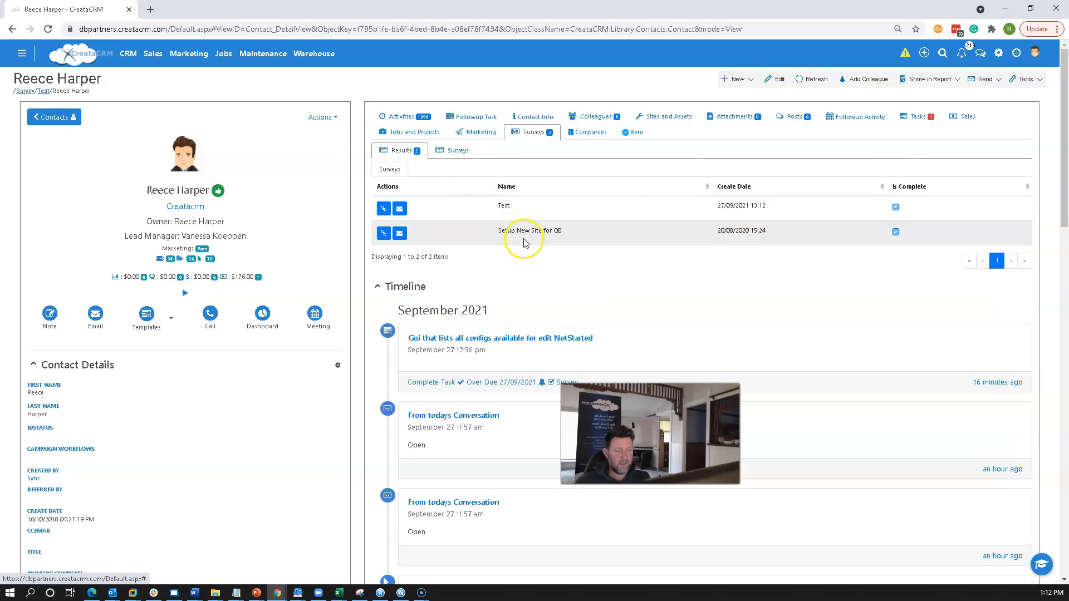